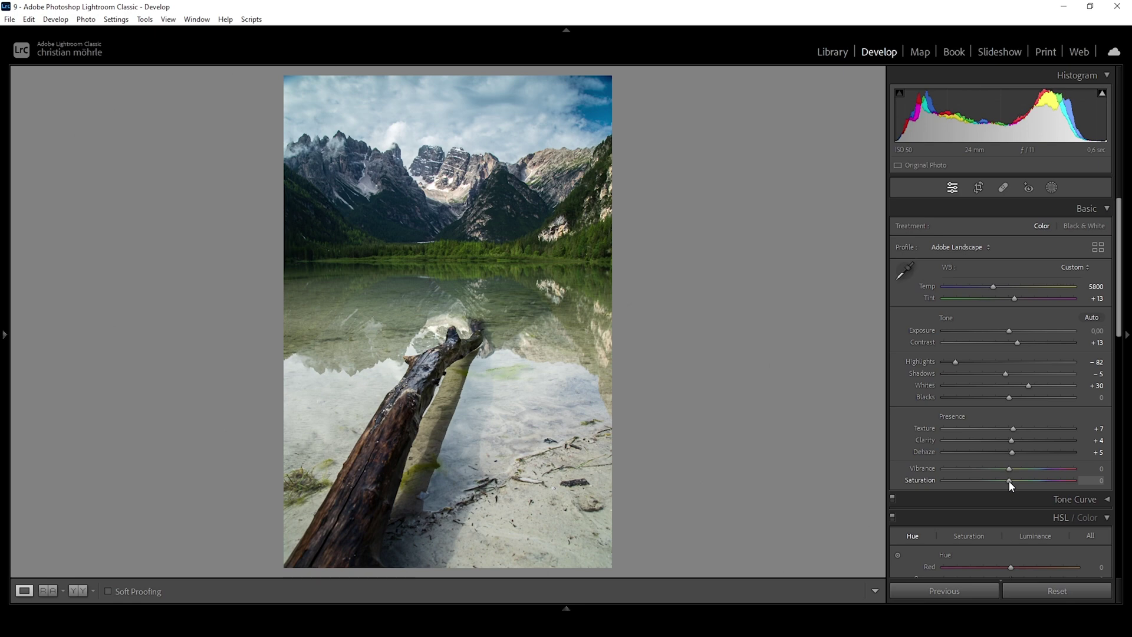
Step: Set global Saturation to +10 and Vibrance to +11 in the Basic panel
drag(1010, 480, 1011, 480)
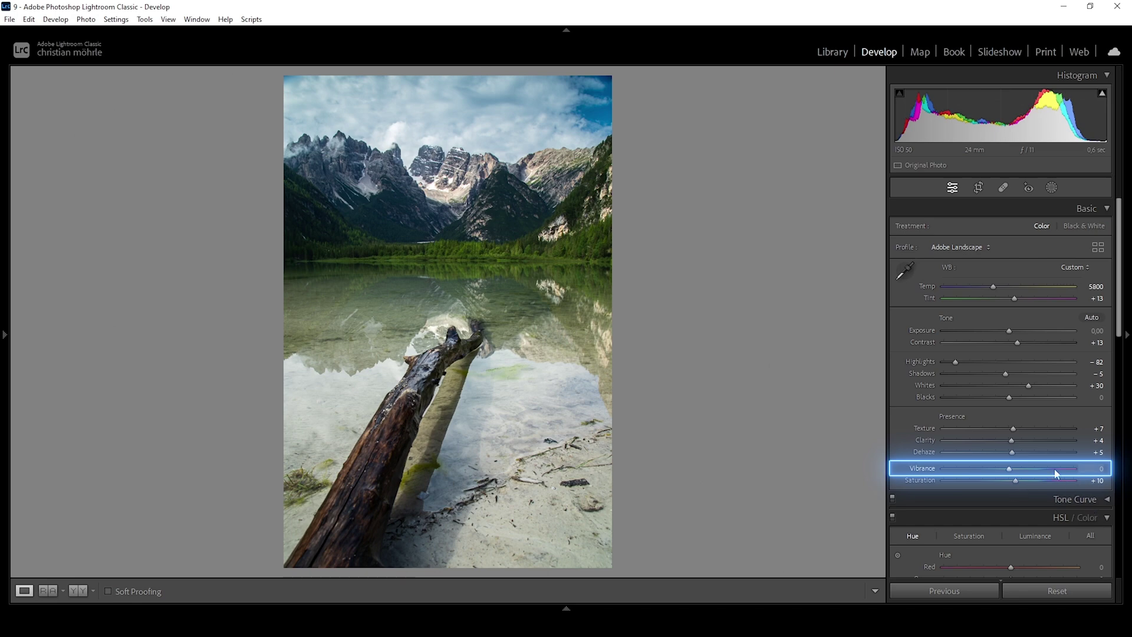
drag(1011, 470, 1022, 471)
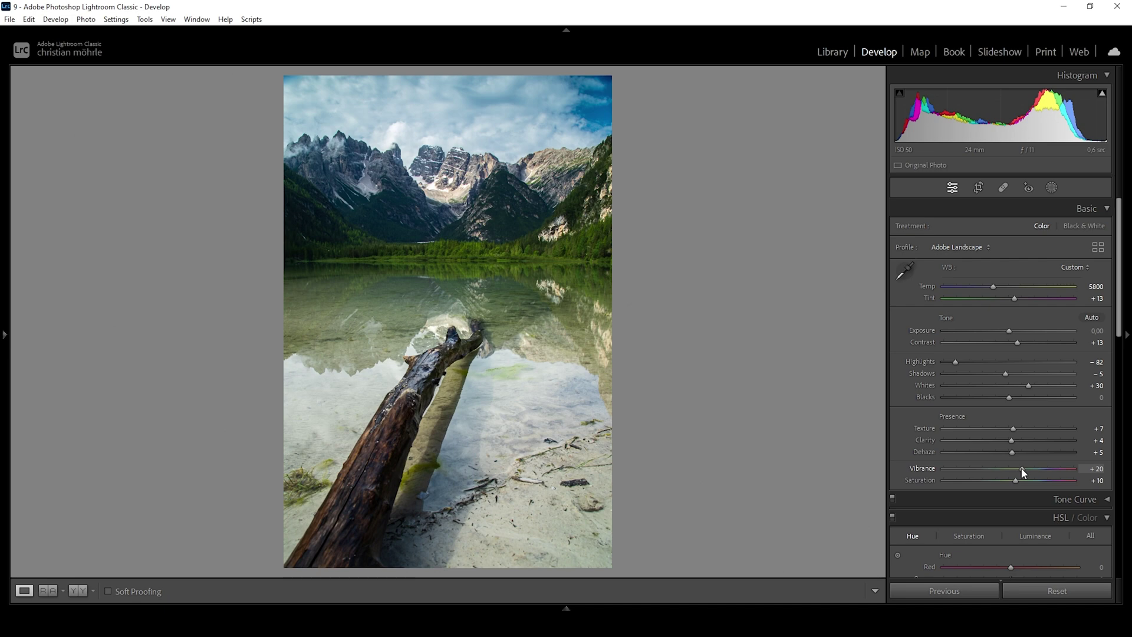
drag(1022, 468, 1019, 469)
drag(1019, 469, 1024, 470)
drag(1024, 472, 1016, 470)
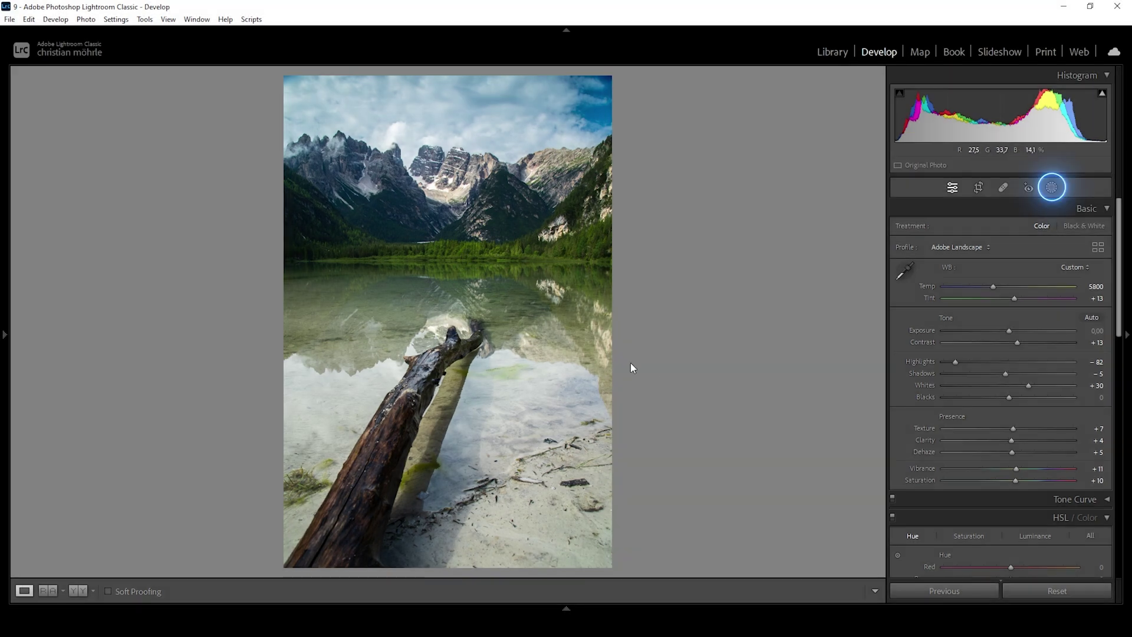
Step: Create a Color Range mask by sampling the green treeline along the lakeshore
click(1048, 197)
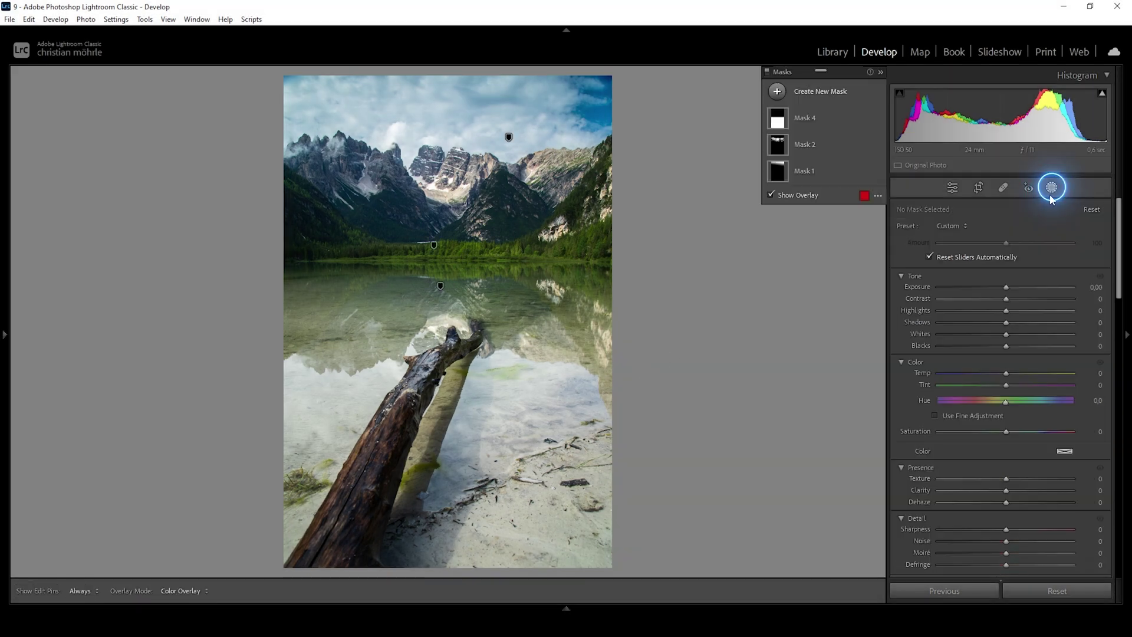
click(784, 93)
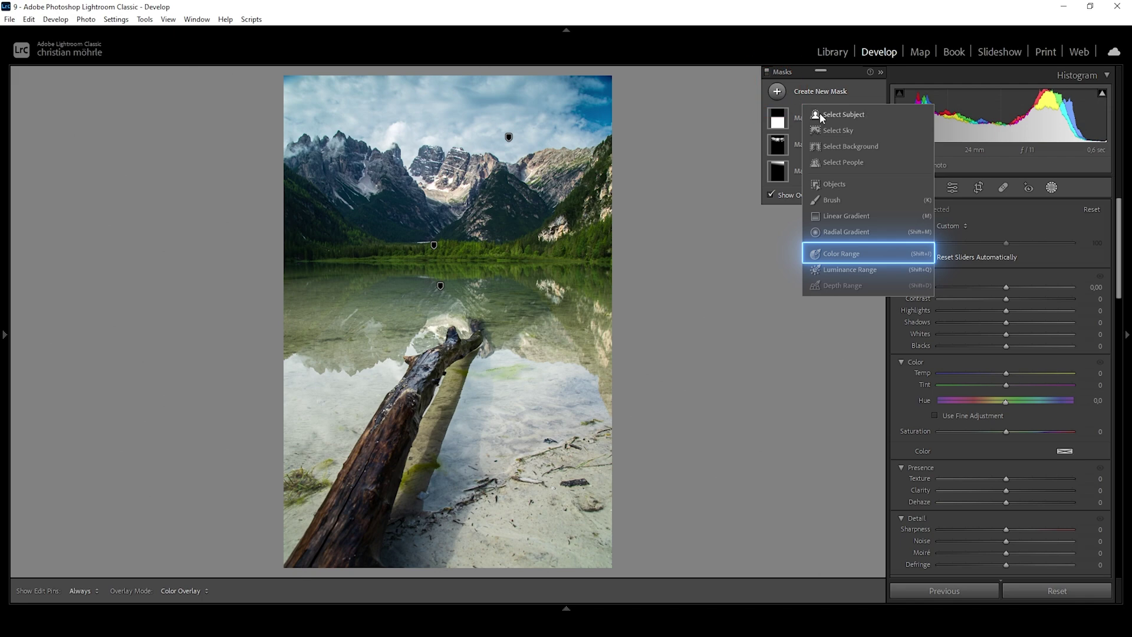
click(841, 259)
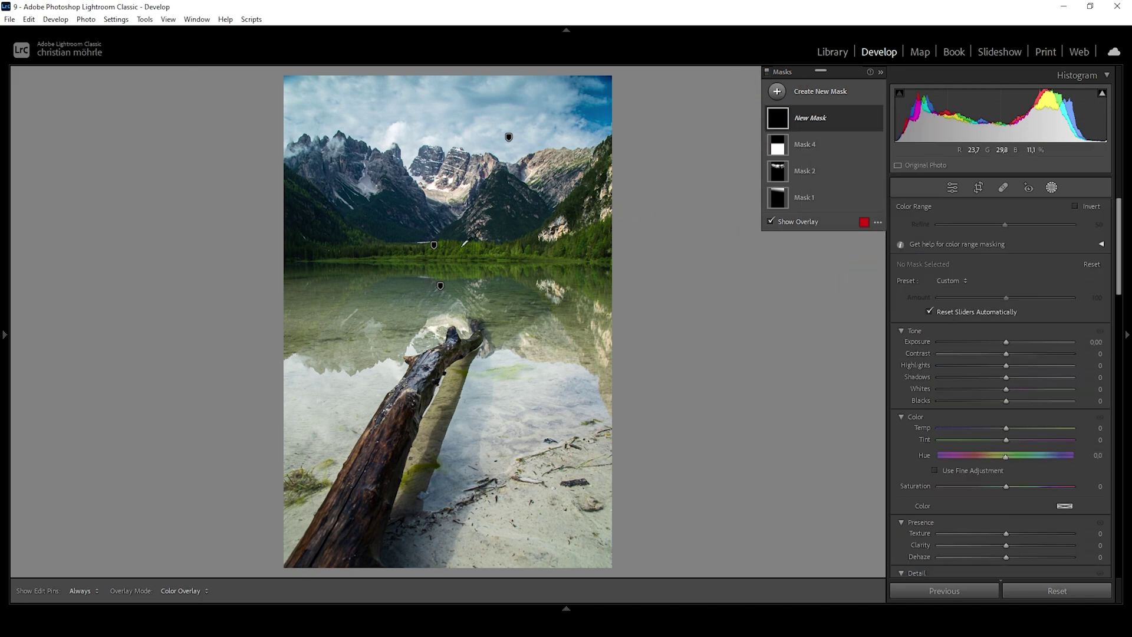
click(461, 252)
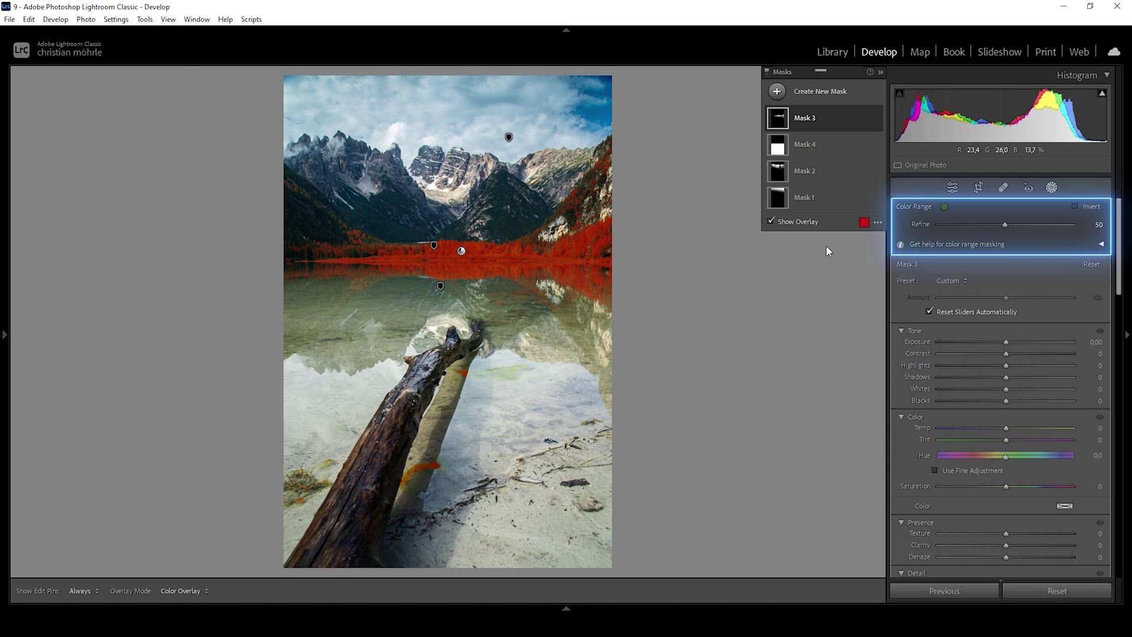
Step: Reset the mask's Refine amount to 50 and undo the extra dark-slope colour sample
drag(1004, 225, 977, 222)
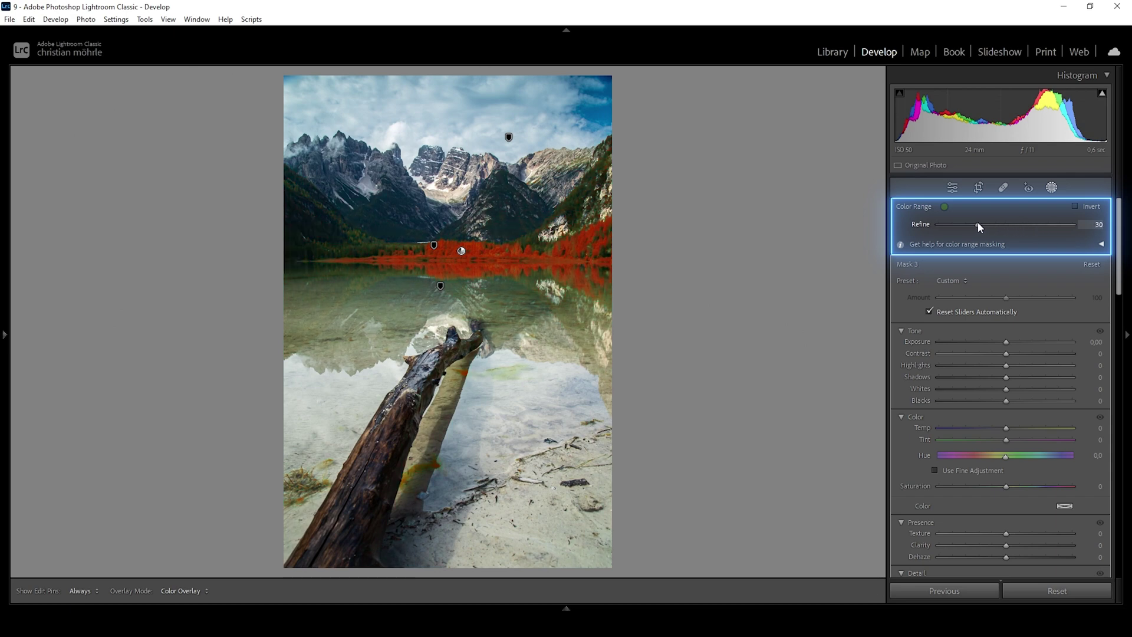
double_click(983, 223)
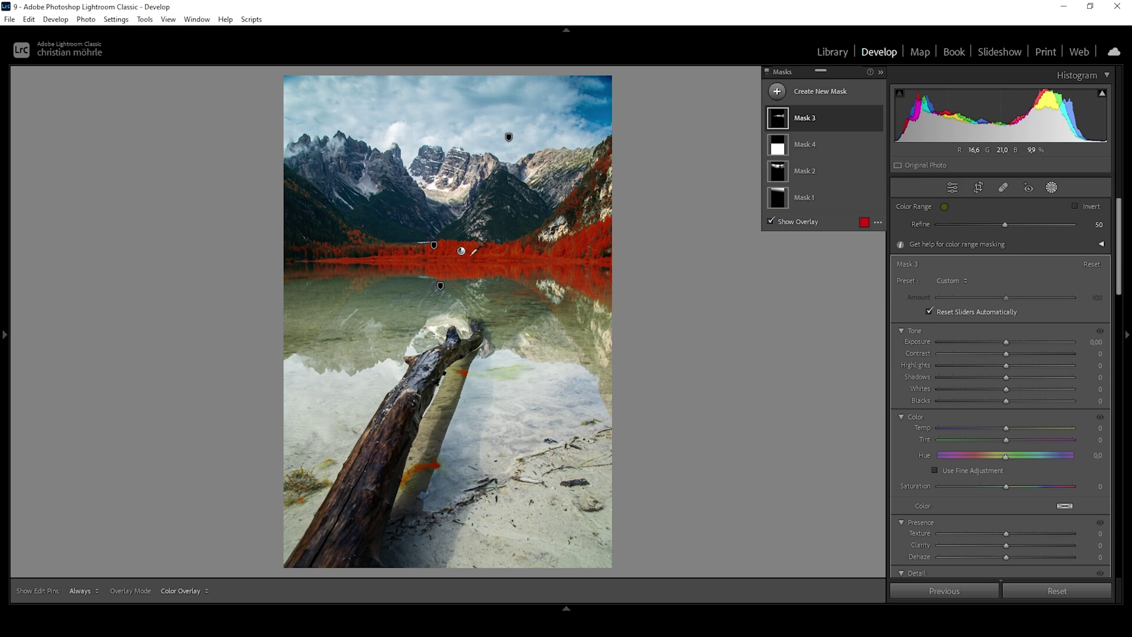
shift+click(335, 231)
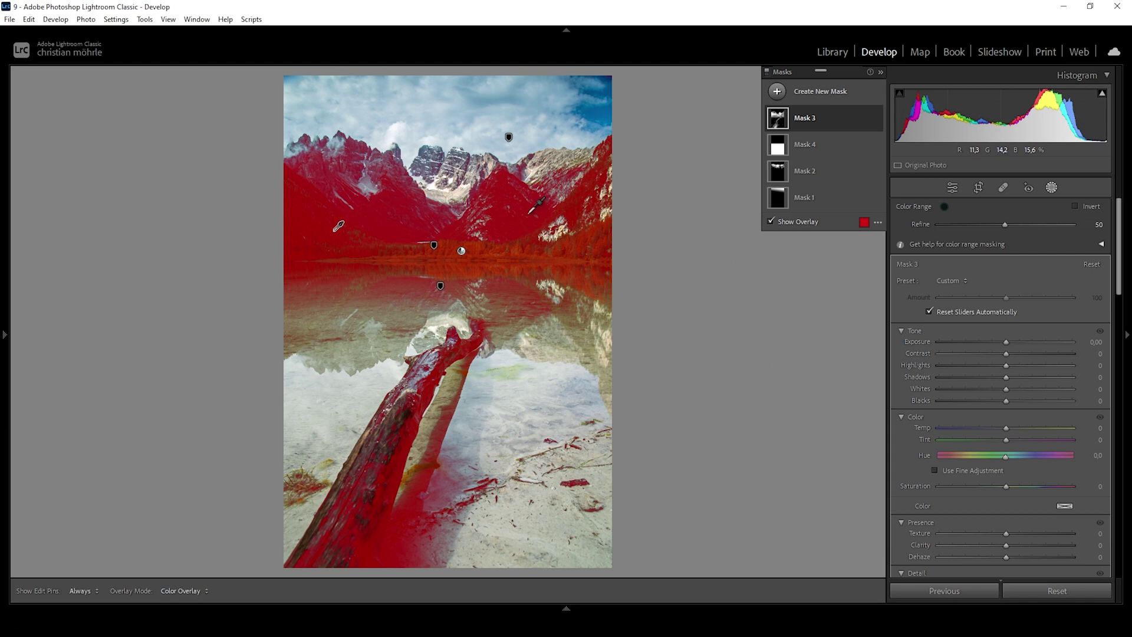
key(ctrl+z)
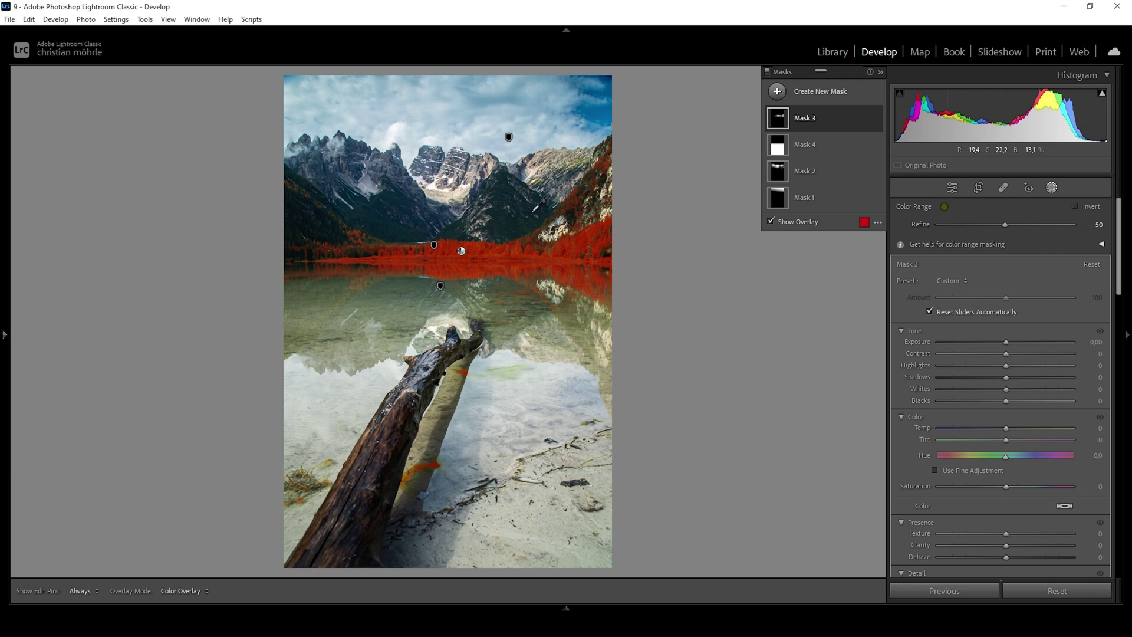
Step: Give the forest mask (Mask 3) Saturation +15 and Temp +10
drag(1007, 486, 1009, 488)
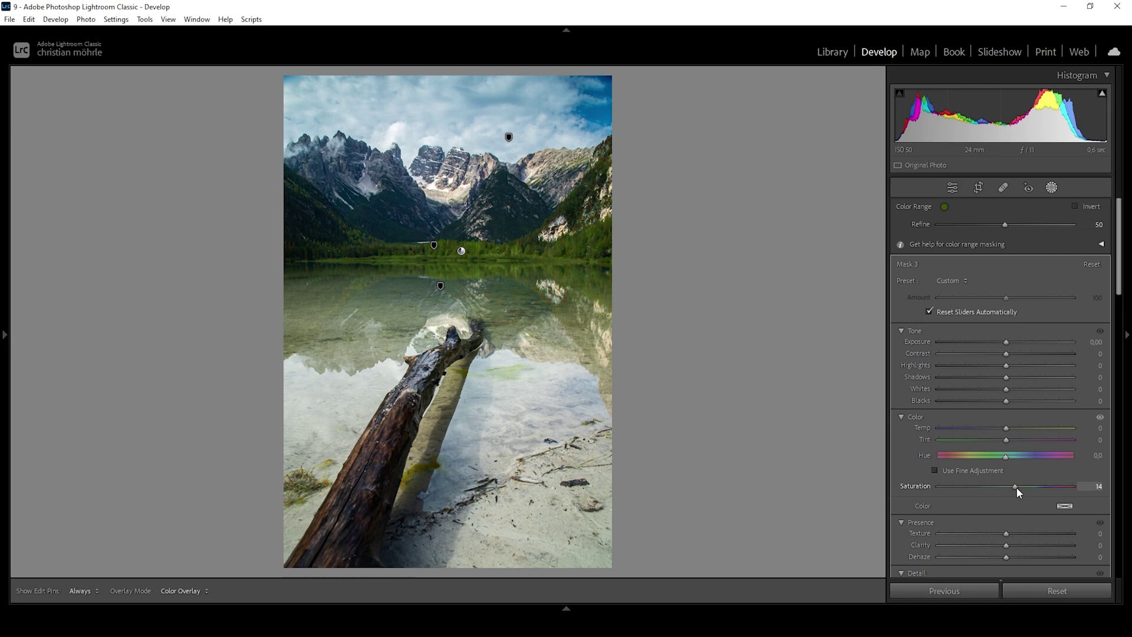
drag(1016, 487, 1017, 487)
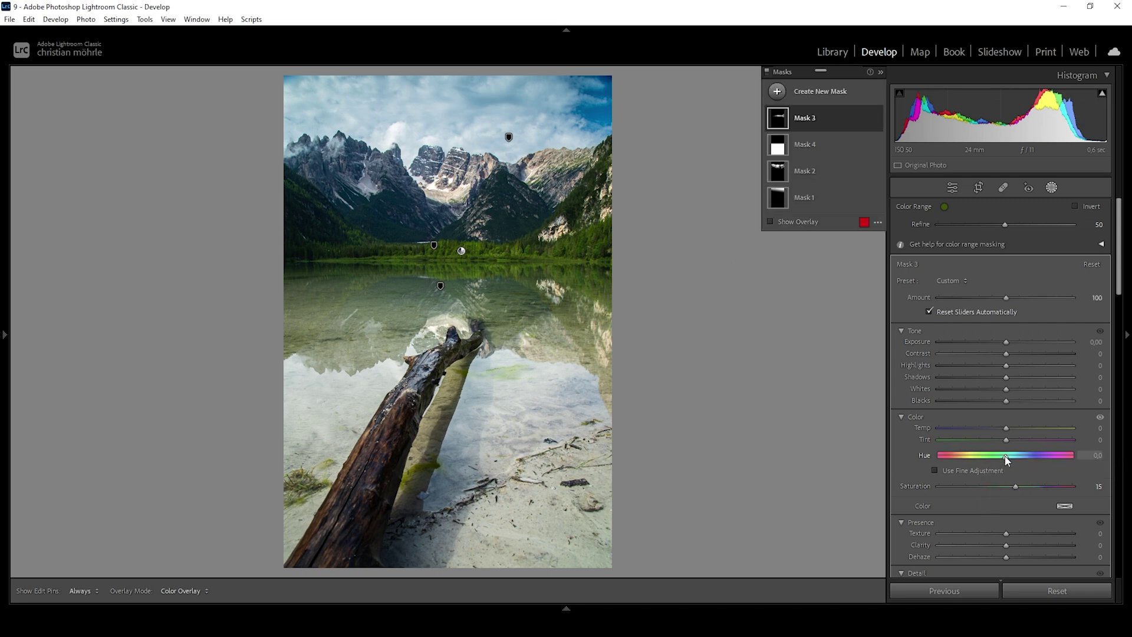
drag(1005, 457, 1012, 428)
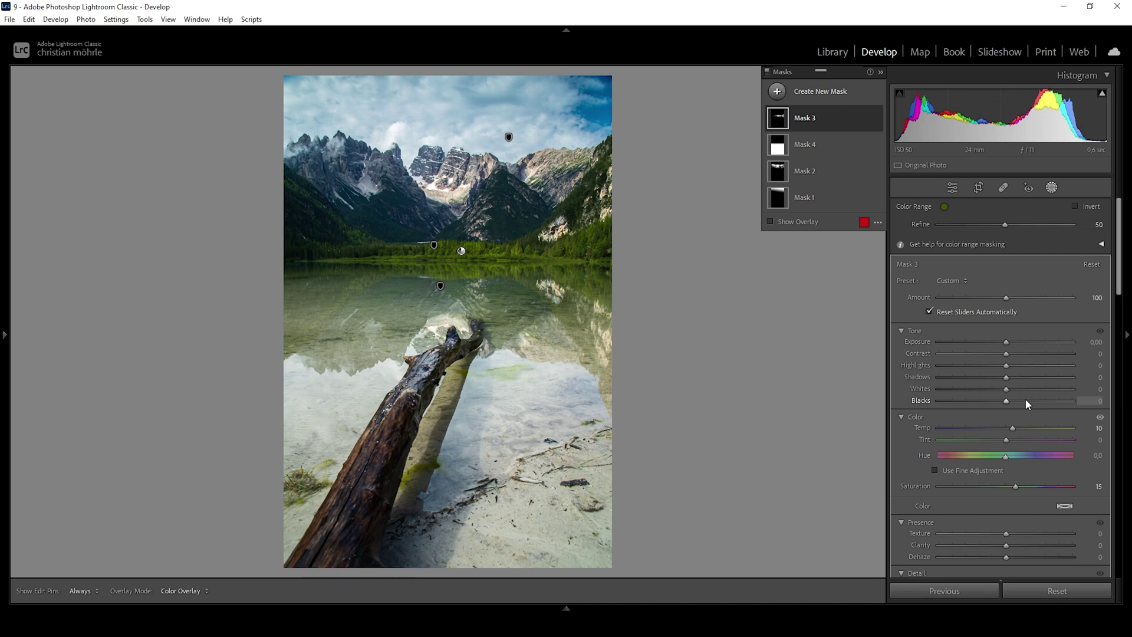
Step: Add a Select Sky mask with Saturation -21, then leave masking
click(779, 94)
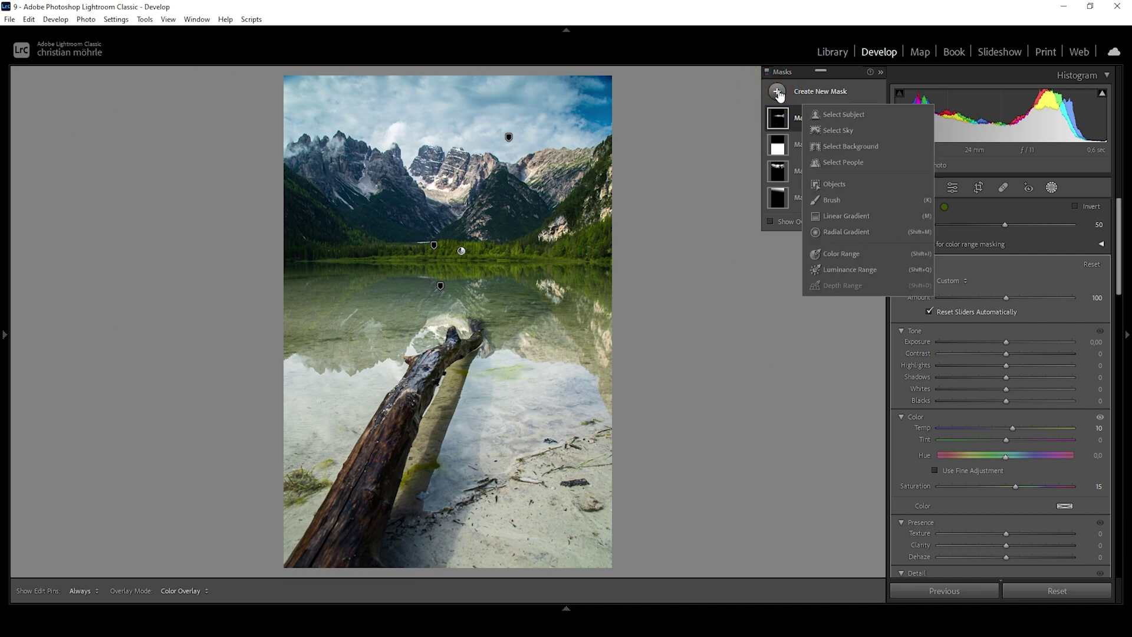
click(840, 135)
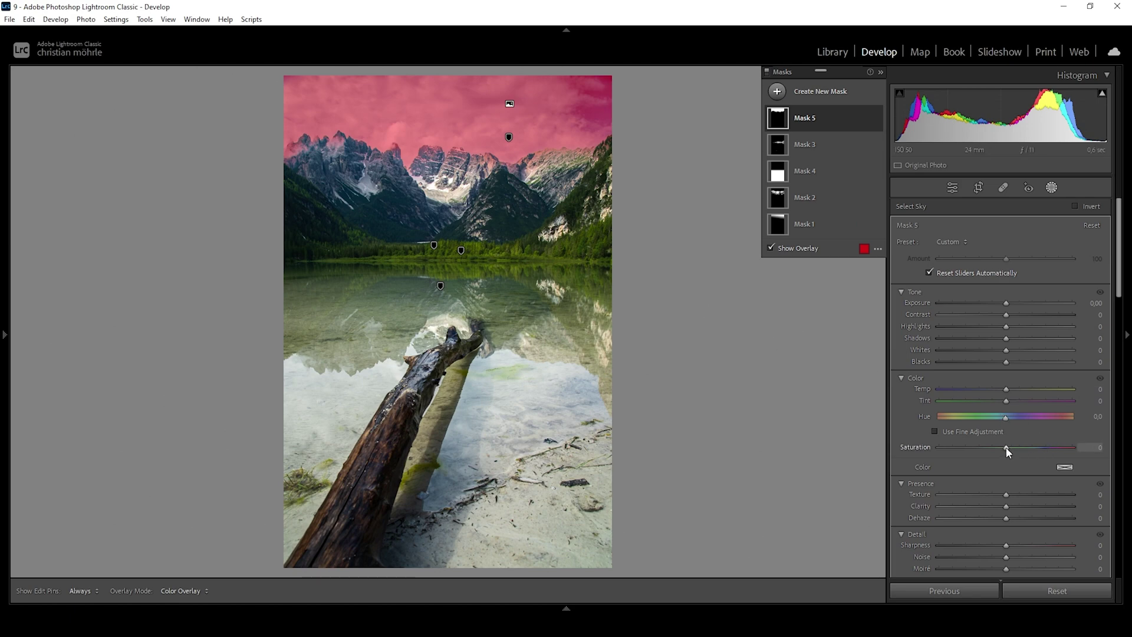
drag(1006, 448, 992, 438)
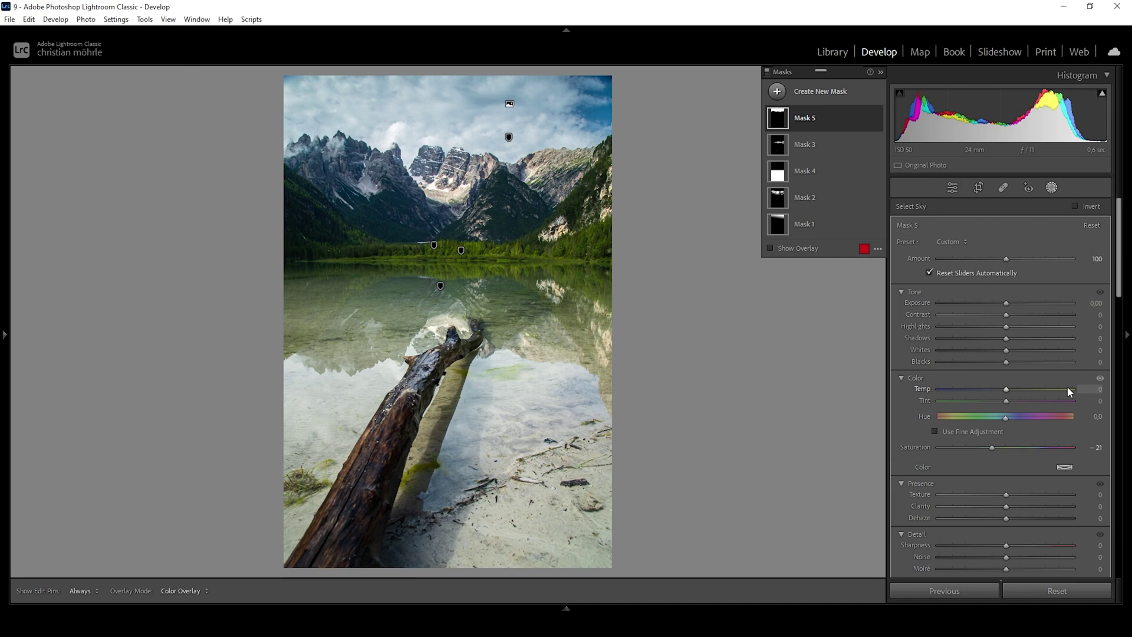
key(shift+w)
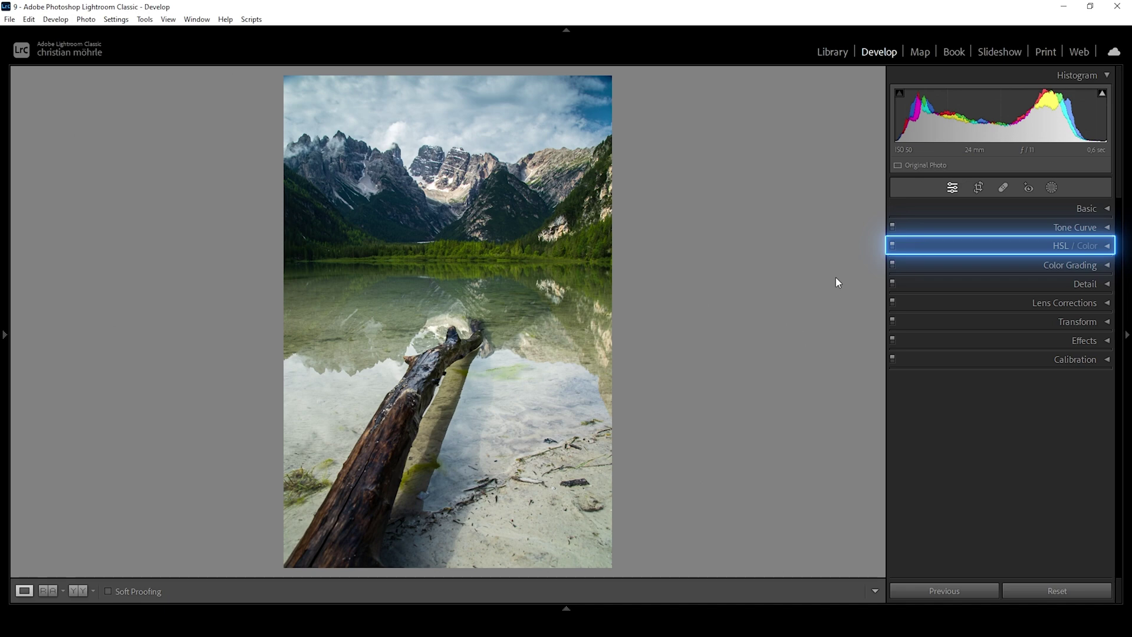
Step: In HSL Saturation, raise Yellow to +32 and Green to +24
click(1106, 246)
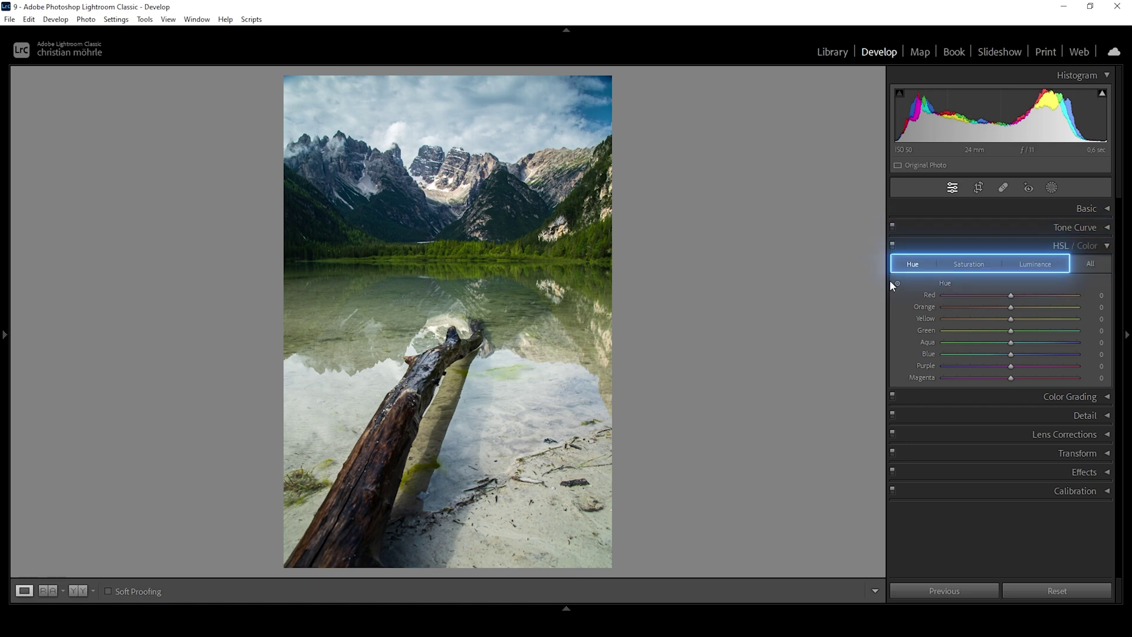
click(967, 266)
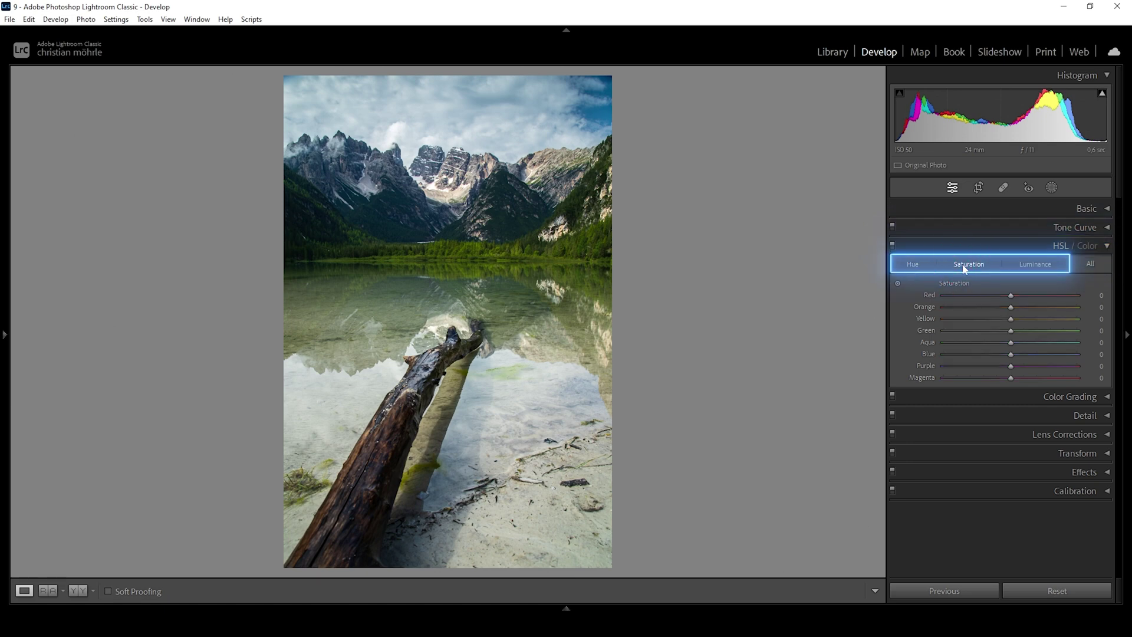
click(1041, 267)
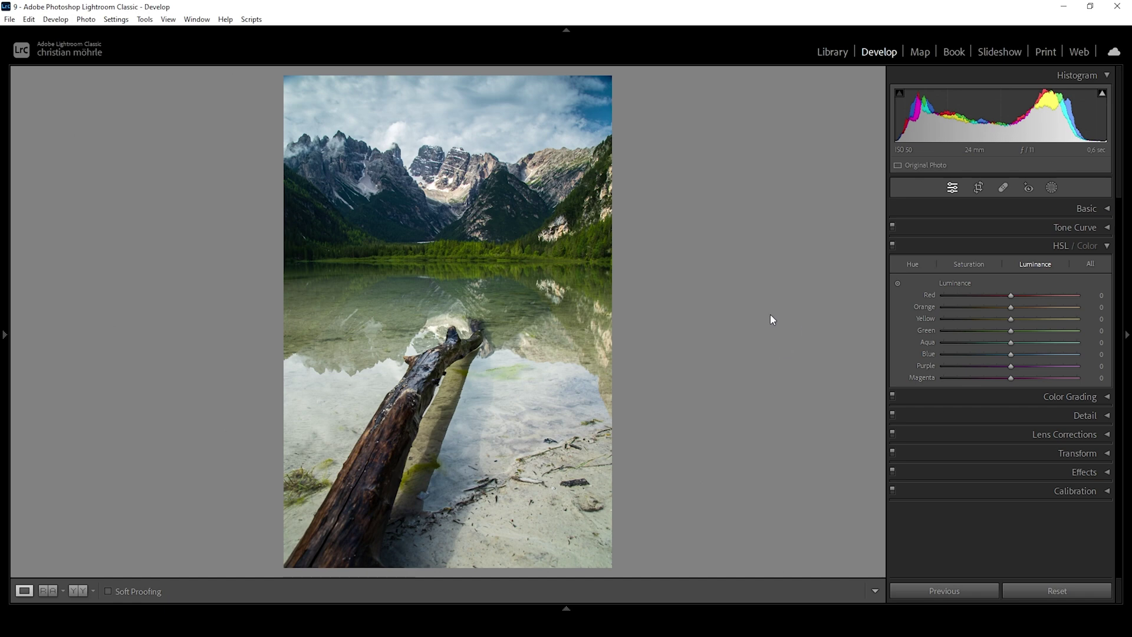
click(977, 266)
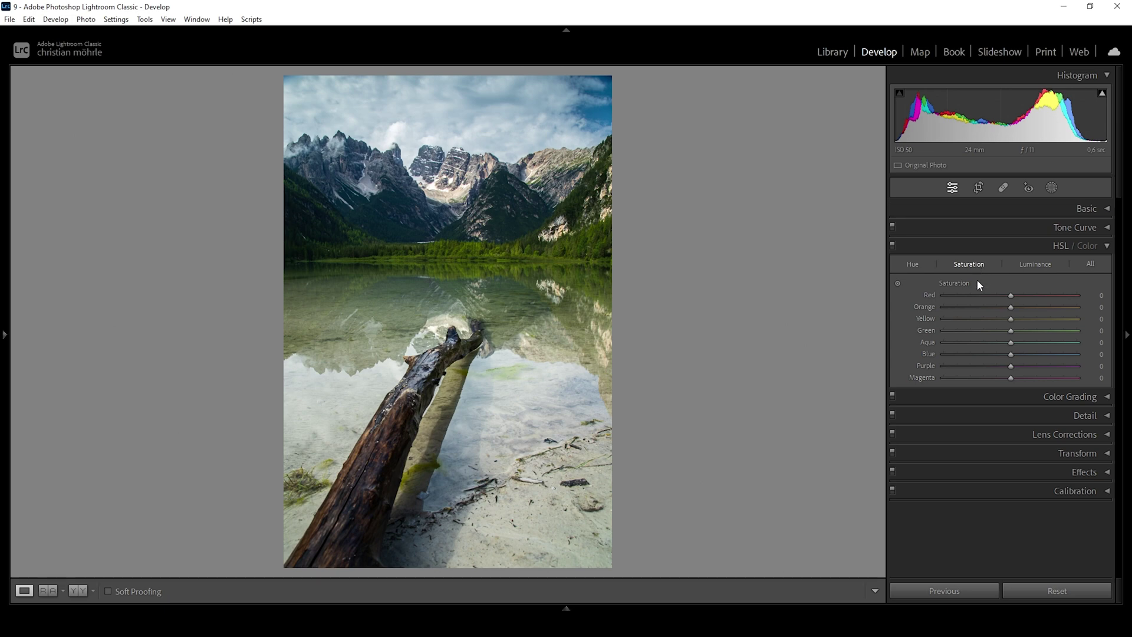
drag(1010, 331, 1034, 328)
drag(1013, 319, 1037, 320)
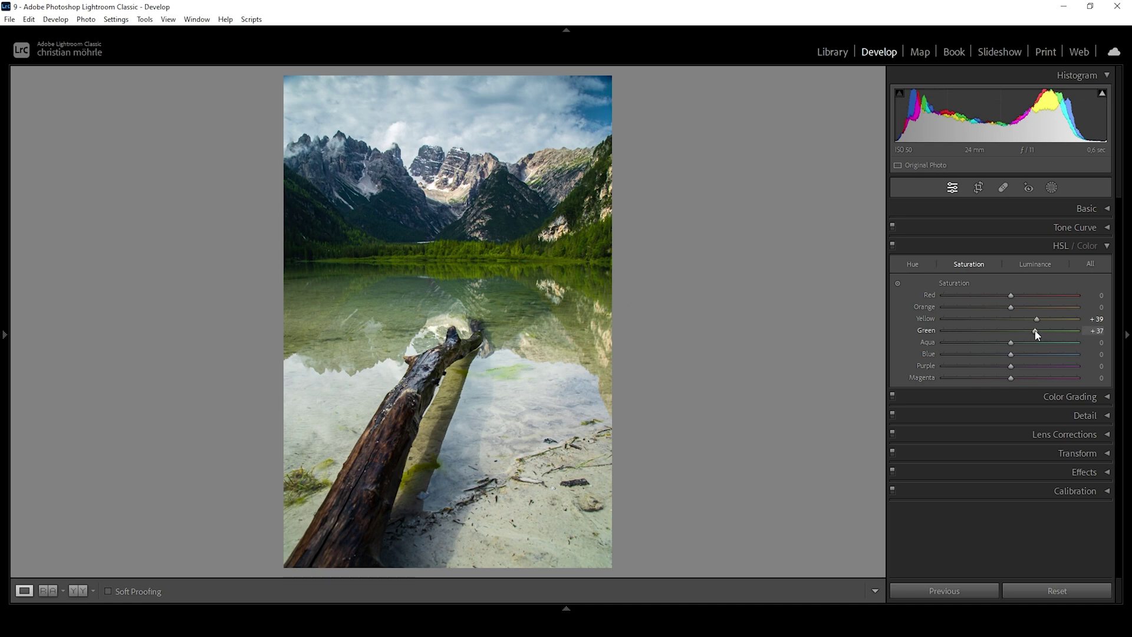
drag(1035, 331, 1032, 320)
Step: Desaturate HSL Orange to -49, Purple and Magenta, and Aqua to -46
drag(1004, 308, 981, 296)
mouse_move(996, 366)
mouse_down()
mouse_move(982, 367)
mouse_move(984, 378)
mouse_up()
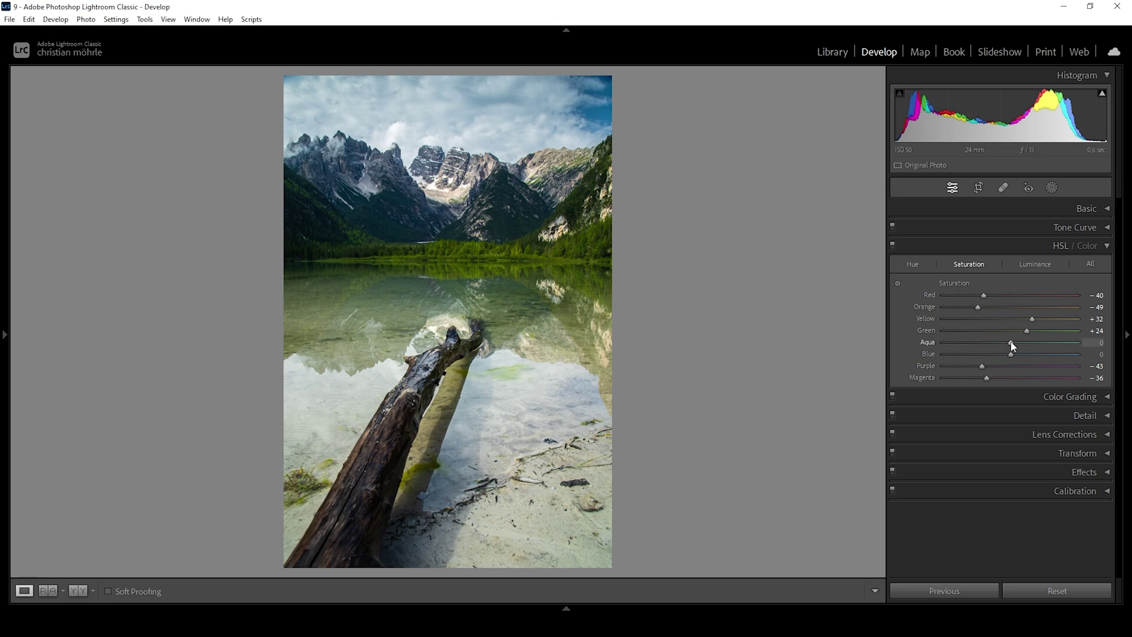
drag(1012, 345, 983, 346)
drag(980, 346, 1020, 355)
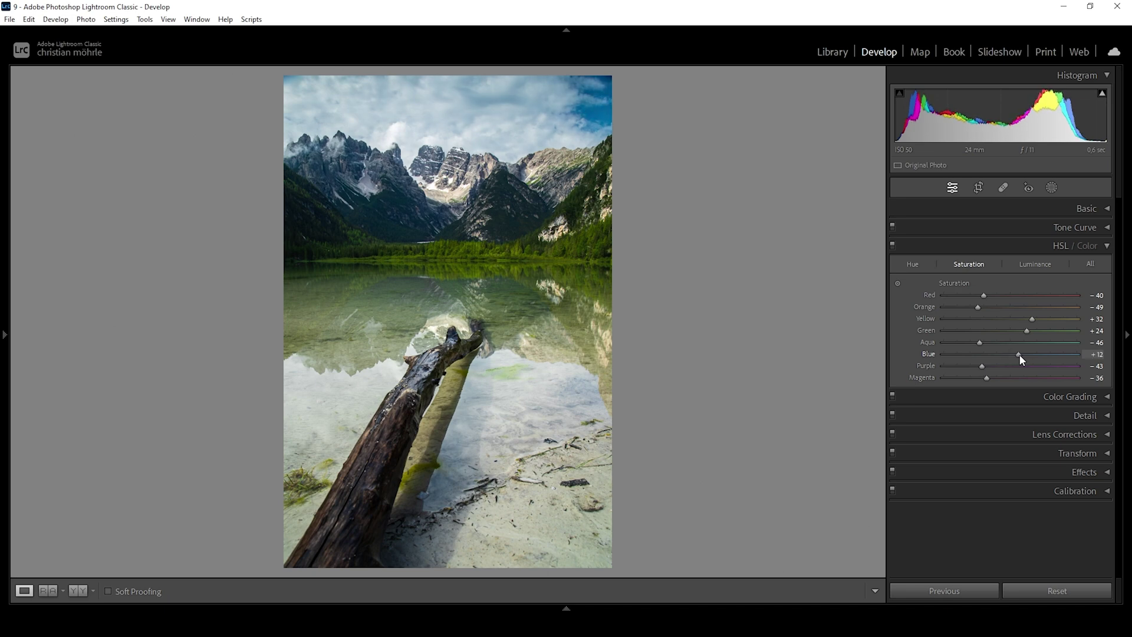